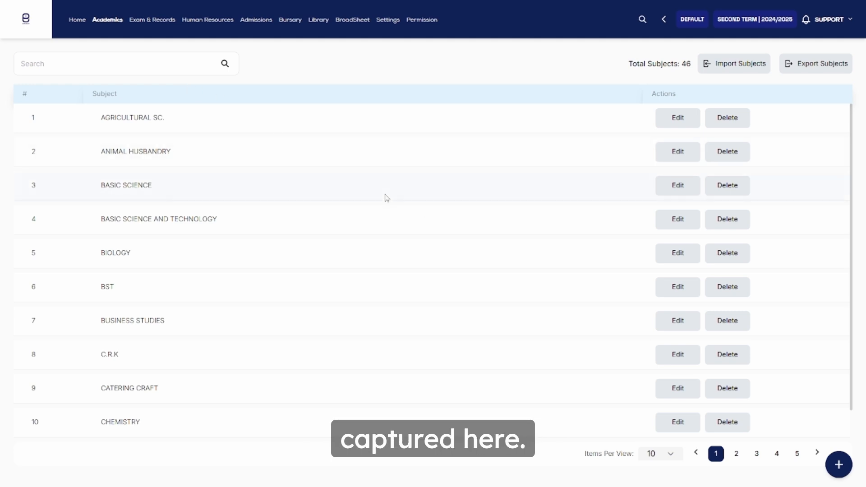
View the form for adding a single subject and the Excel format for importing subjects, leaving the subject list unchanged.
left_click(838, 464)
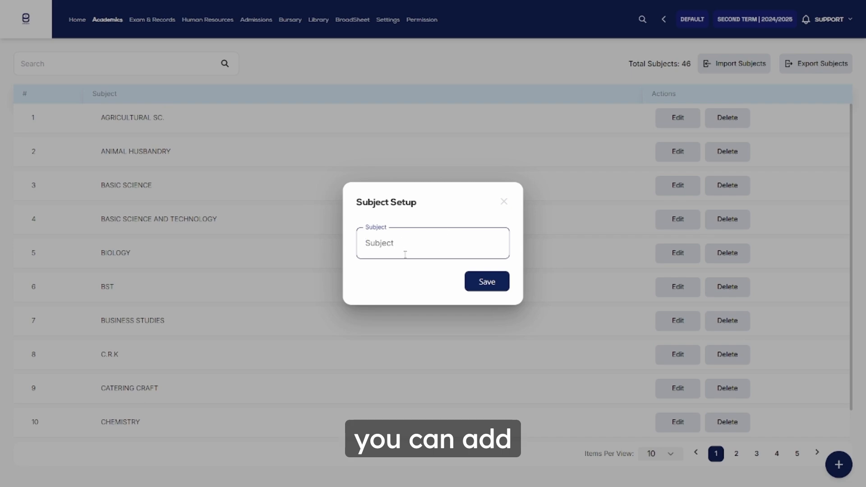
left_click(505, 201)
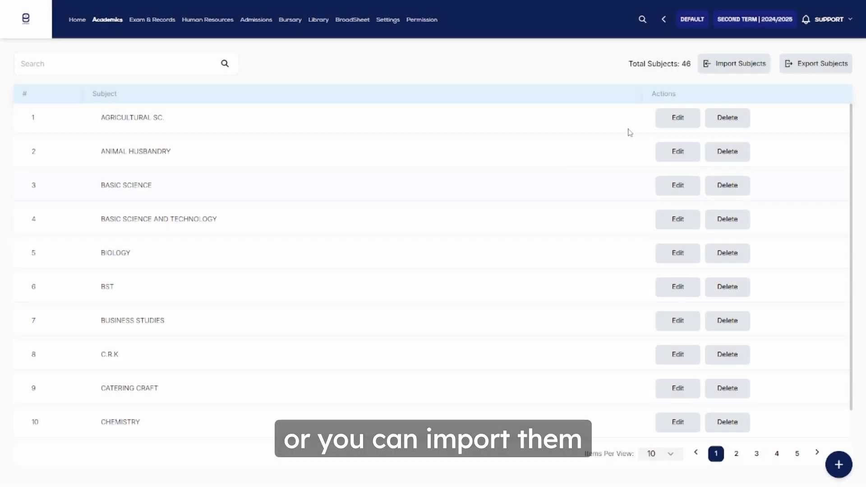
left_click(722, 68)
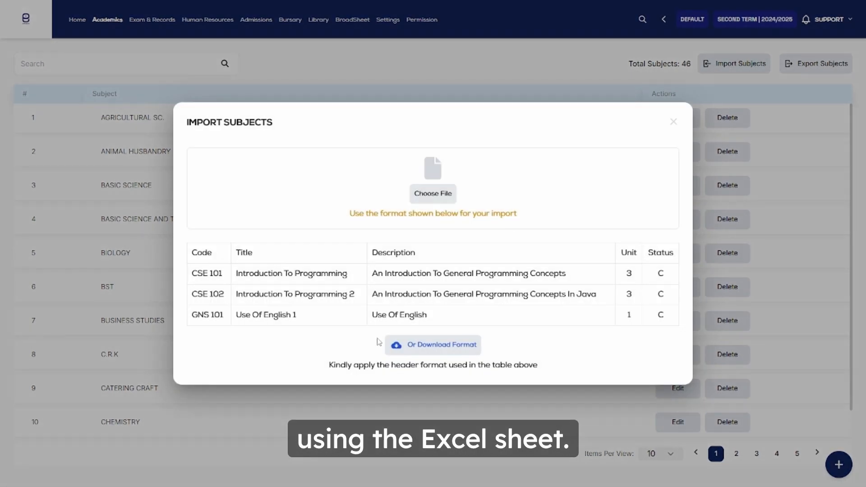
left_click(751, 136)
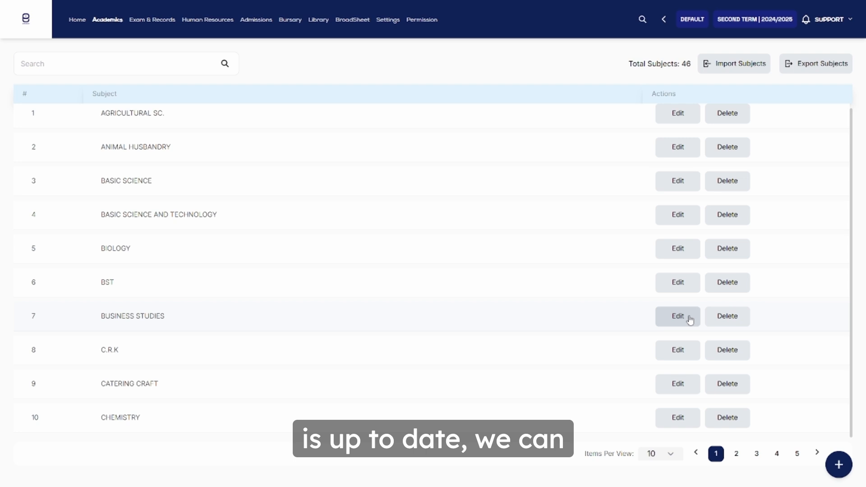
Open the Category Subjects page from the academics section.
left_click(103, 22)
left_click(434, 82)
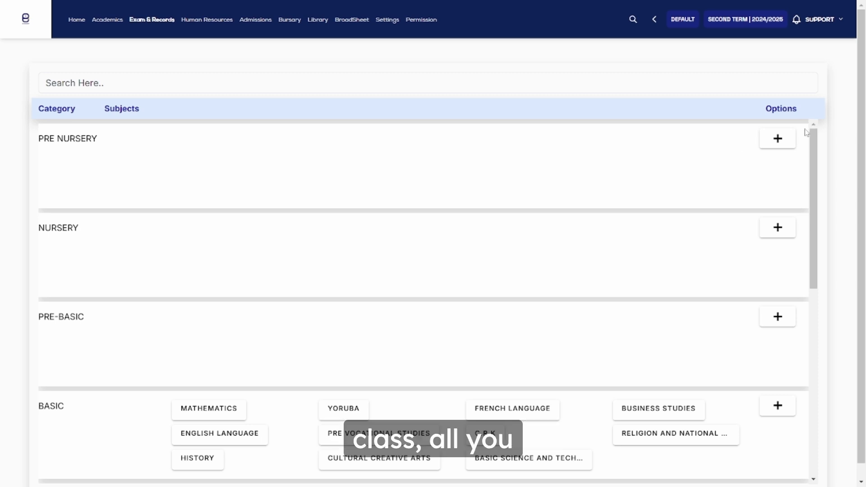
Start adding subjects for the Pre Nursery category and select Catering Craft.
left_click(777, 143)
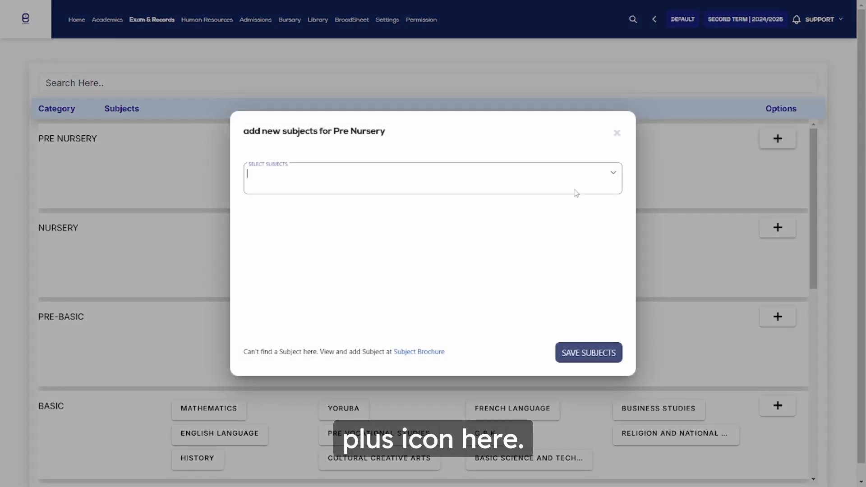
left_click(528, 185)
scroll(472, 249, "down", 10)
scroll(472, 249, "up", 3)
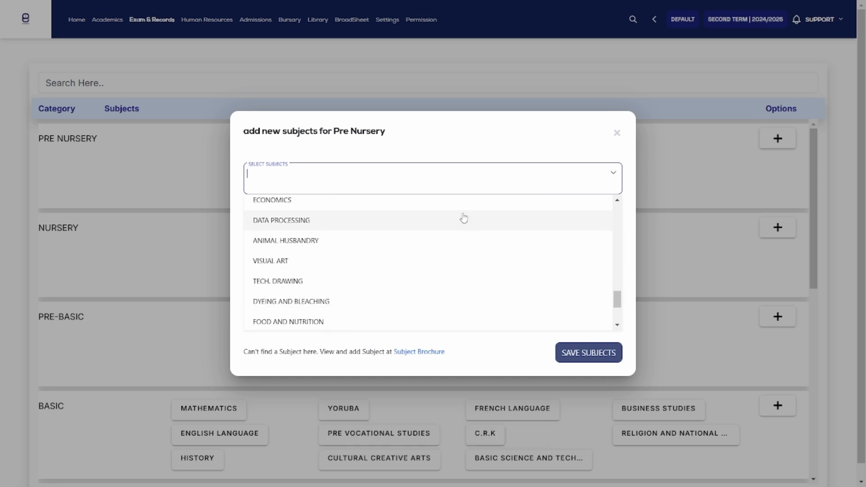
scroll(399, 235, "down", 3)
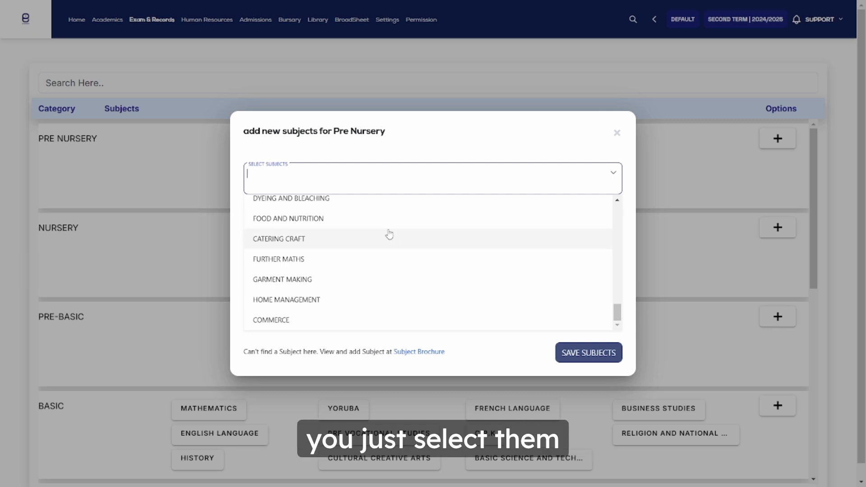
left_click(386, 234)
left_click(362, 177)
left_click(325, 257)
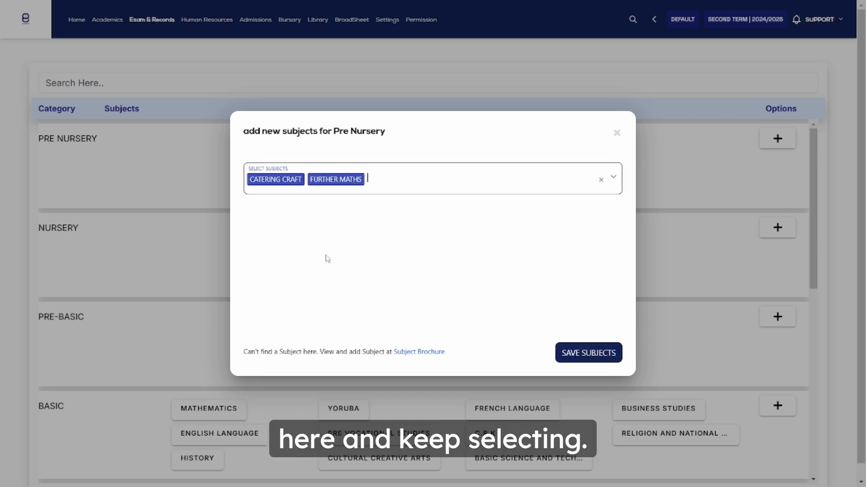
key("BackSpace")
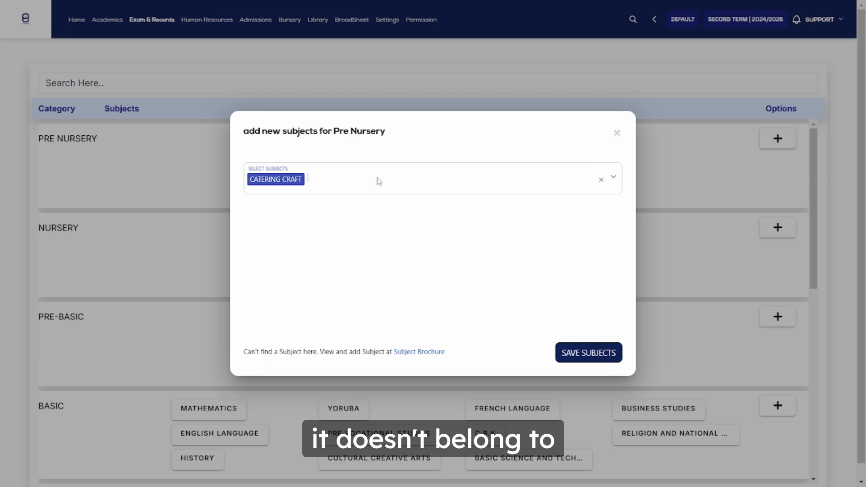
Add Music and Fine Art to the Pre Nursery subject selection and save the subjects.
left_click(392, 188)
scroll(357, 238, "up", 10)
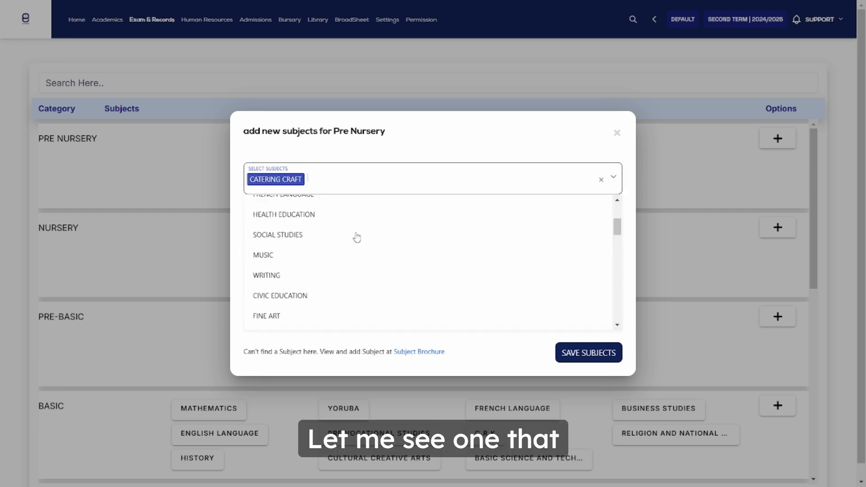
scroll(357, 237, "down", 1)
left_click(290, 264)
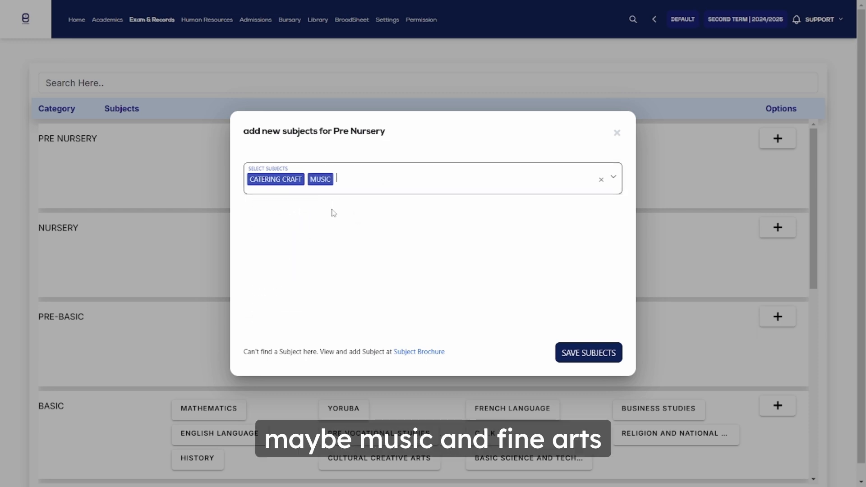
left_click(375, 182)
left_click(303, 267)
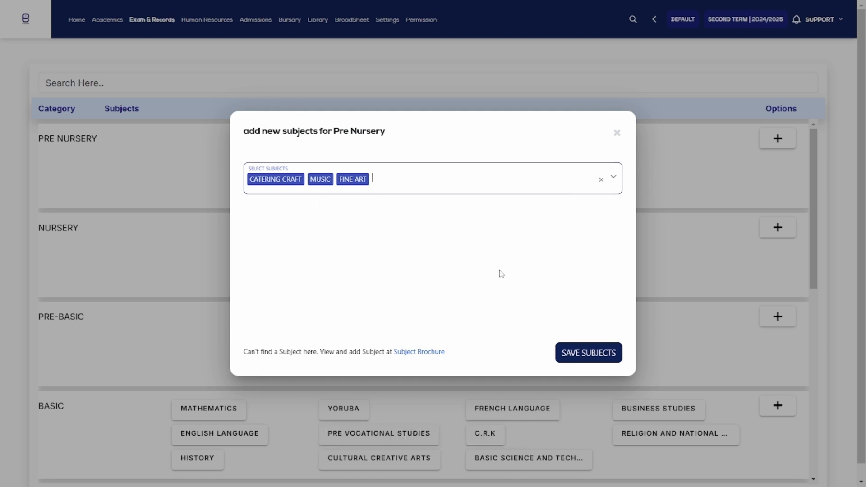
left_click(562, 354)
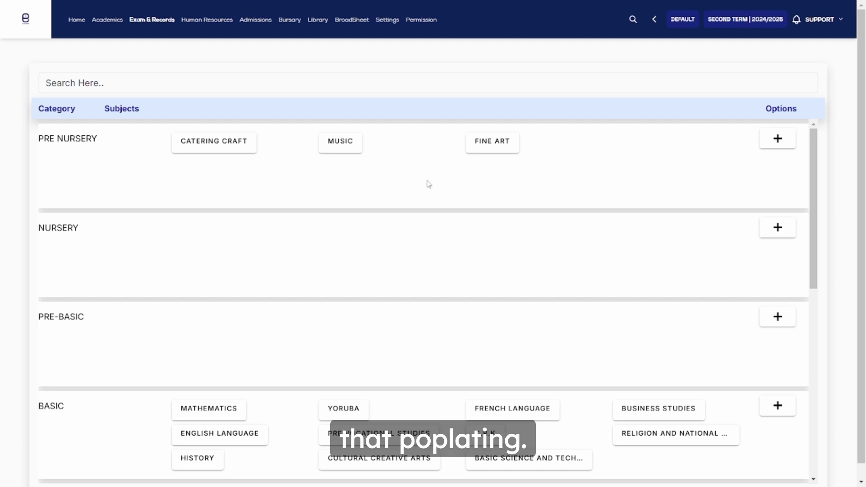
Delete Fine Art, Music and Catering Craft from the Pre Nursery category.
left_click(487, 148)
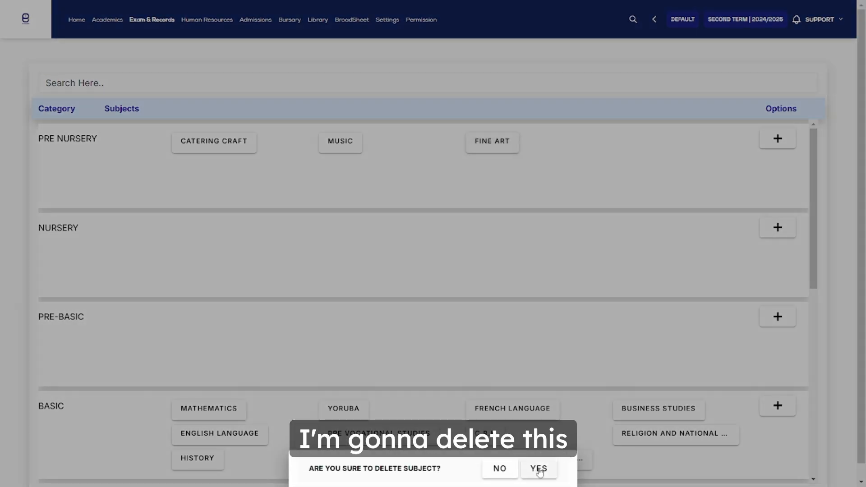
left_click(539, 468)
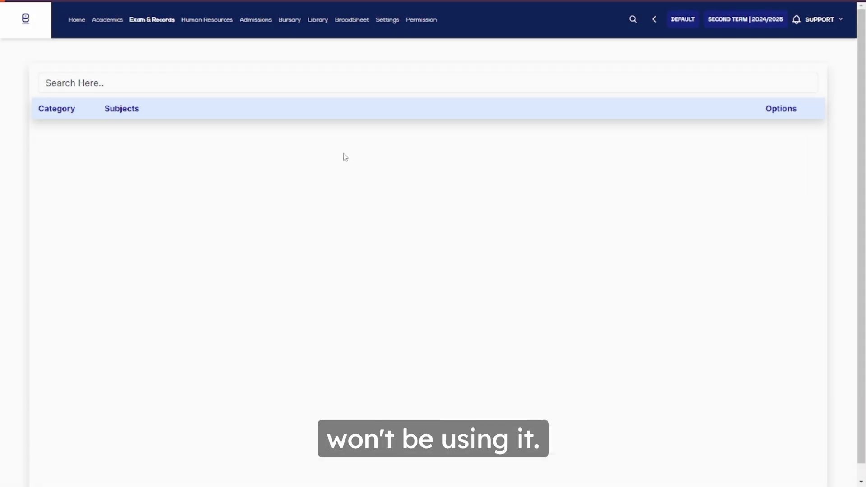
left_click(340, 148)
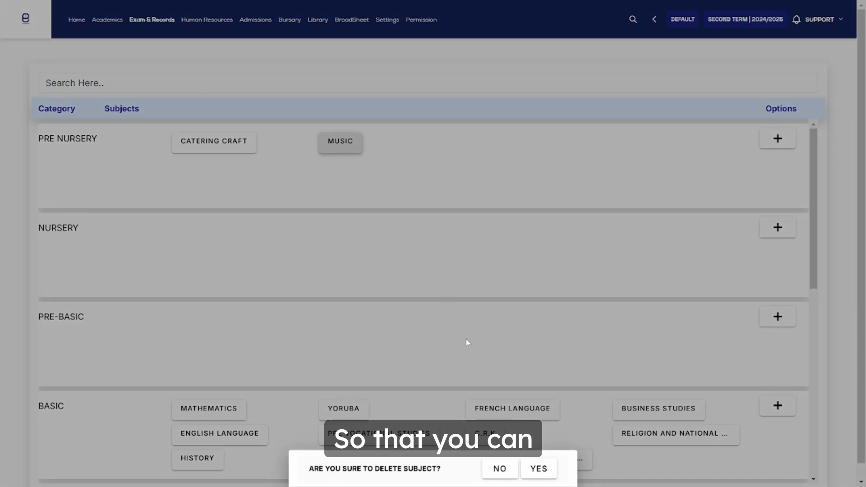
left_click(467, 344)
left_click(328, 137)
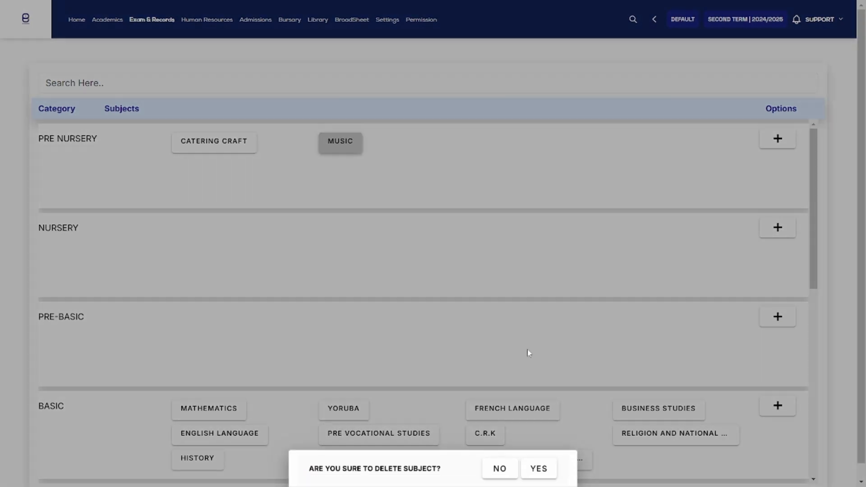
left_click(540, 469)
left_click(233, 151)
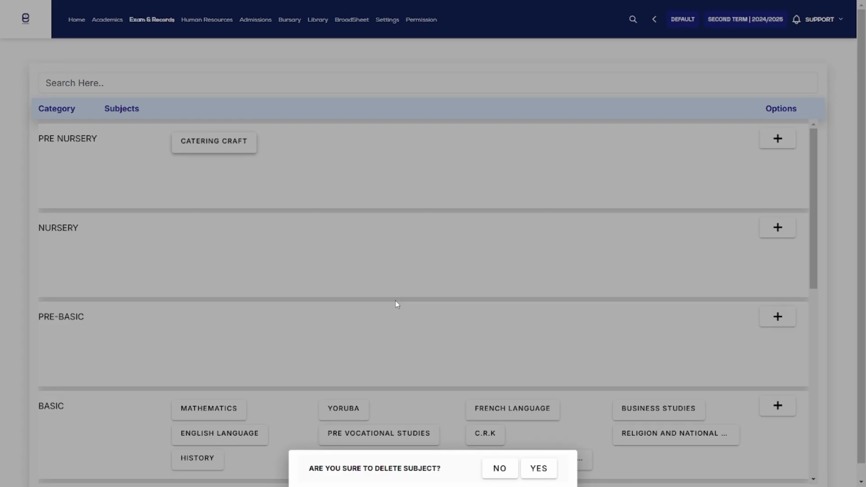
left_click(549, 472)
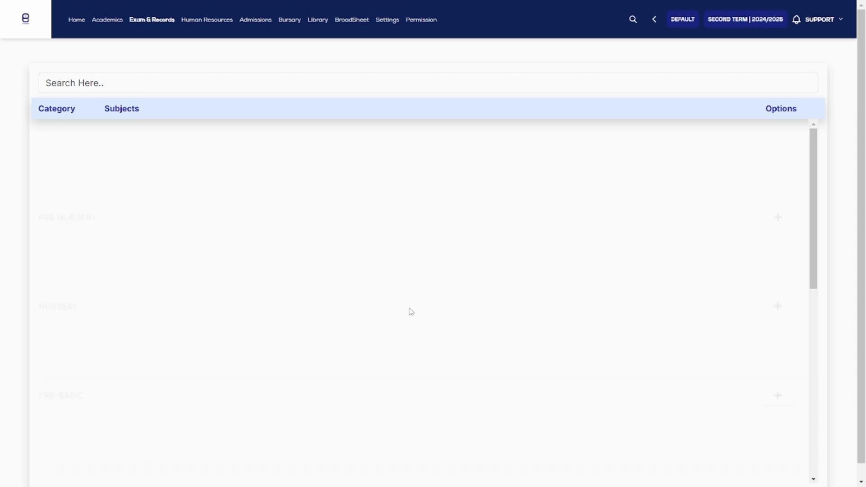
Review the subjects assigned to each category, and open the category list in the academic setup.
scroll(411, 341, "down", 10)
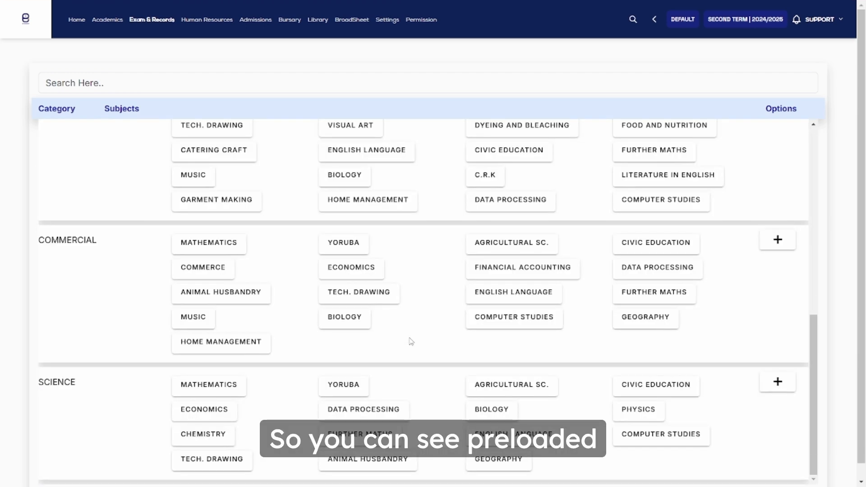
scroll(364, 304, "up", 8)
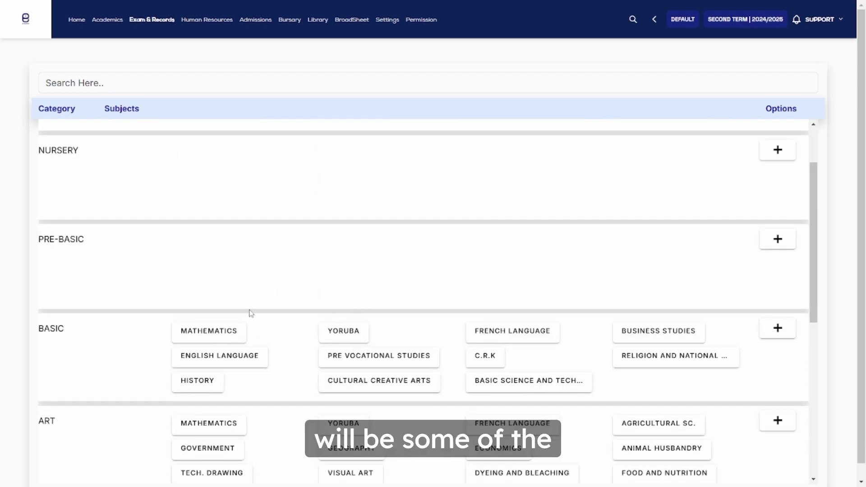
scroll(251, 314, "down", 2)
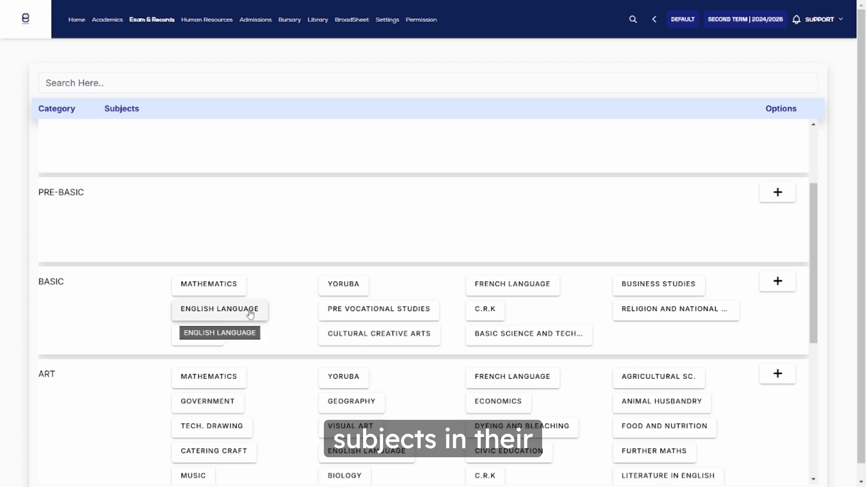
scroll(251, 314, "down", 6)
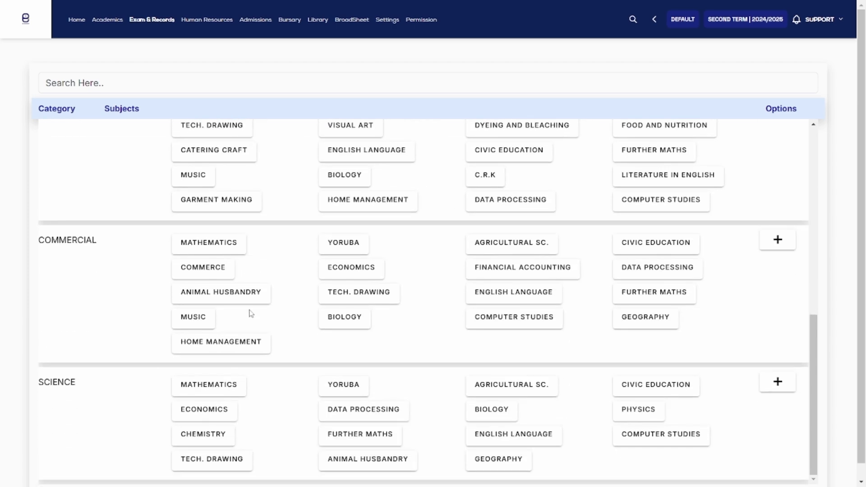
scroll(251, 313, "up", 3)
scroll(252, 314, "up", 1)
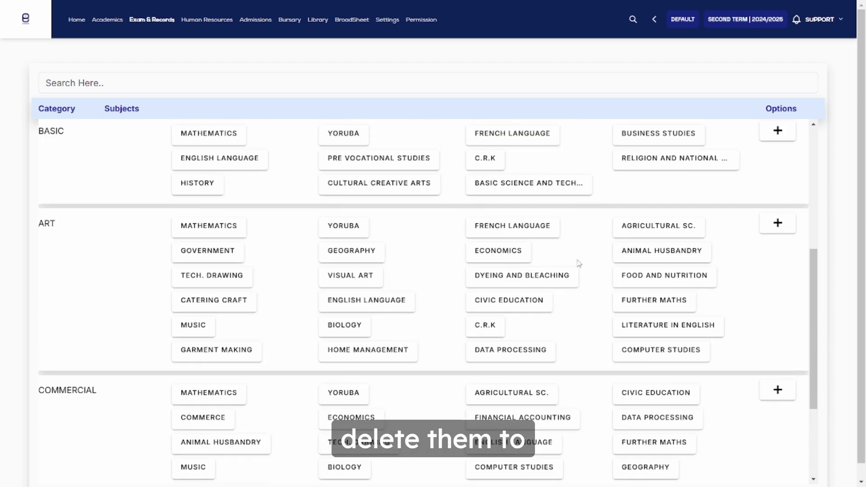
left_click(106, 20)
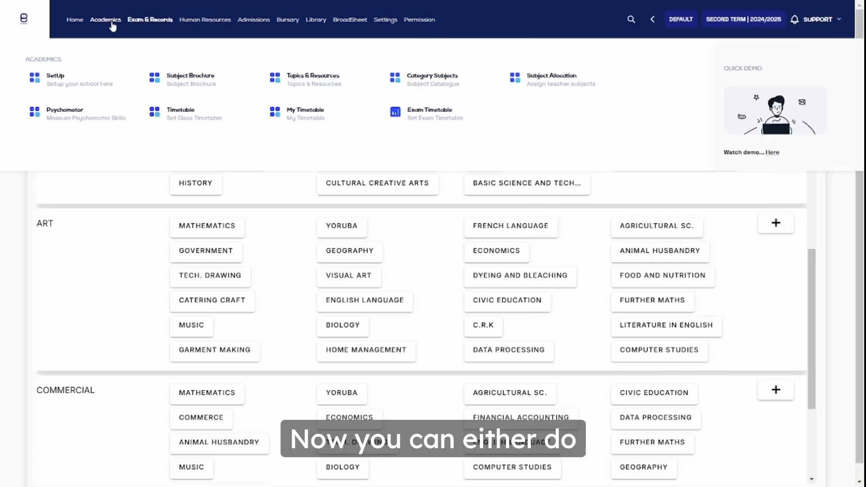
left_click(63, 84)
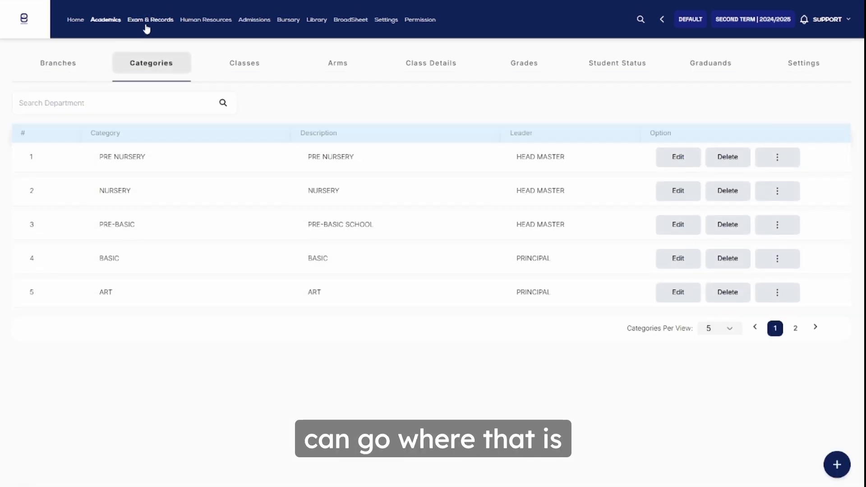
Open the grades in the exam setup and review the grading scale of each category.
left_click(147, 27)
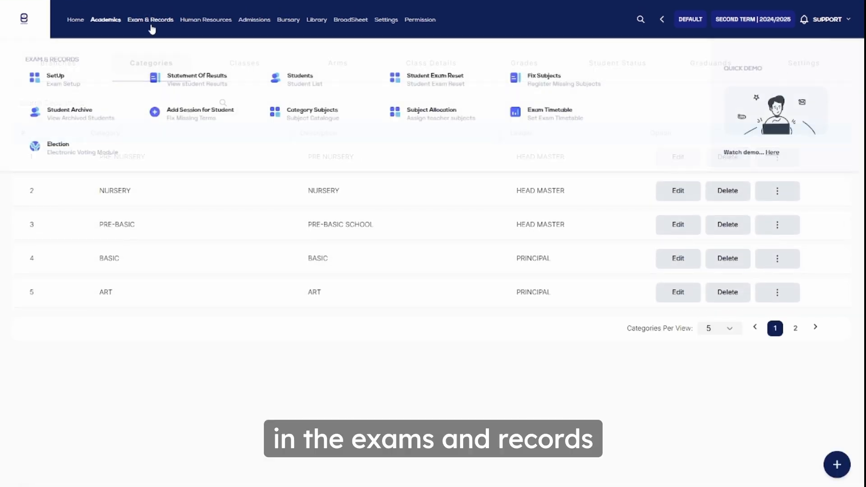
left_click(80, 87)
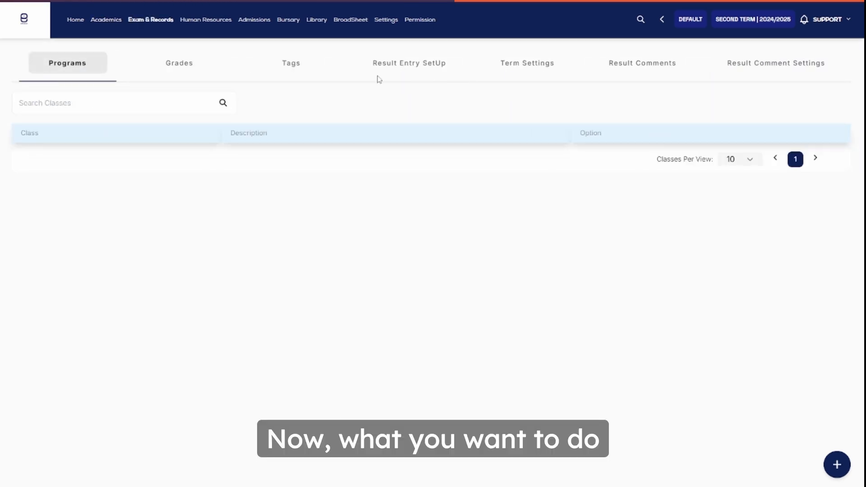
left_click(183, 67)
scroll(224, 302, "down", 5)
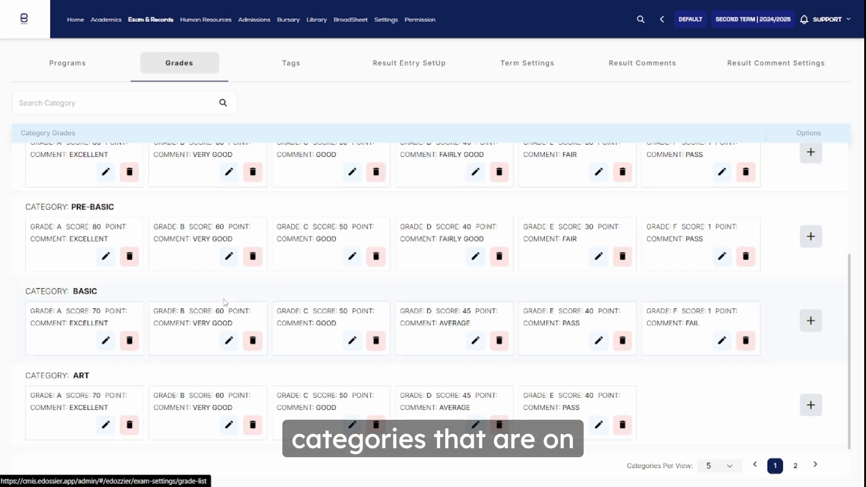
scroll(224, 302, "up", 5)
scroll(224, 302, "down", 5)
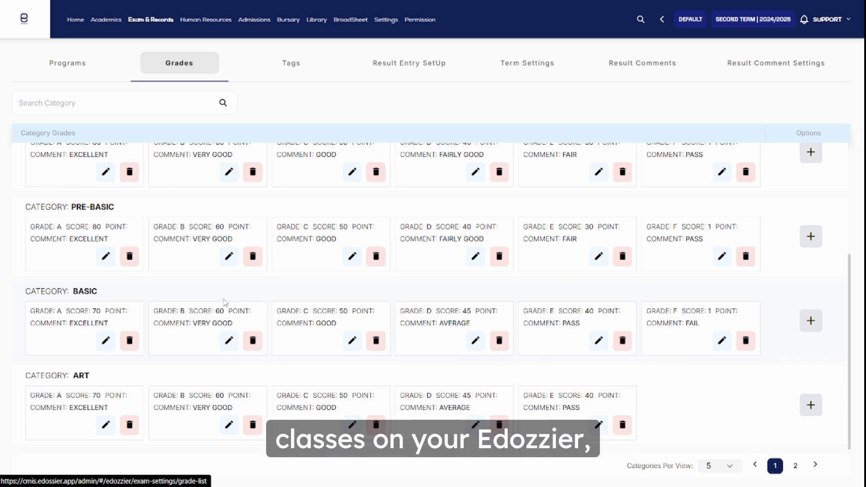
scroll(201, 391, "up", 4)
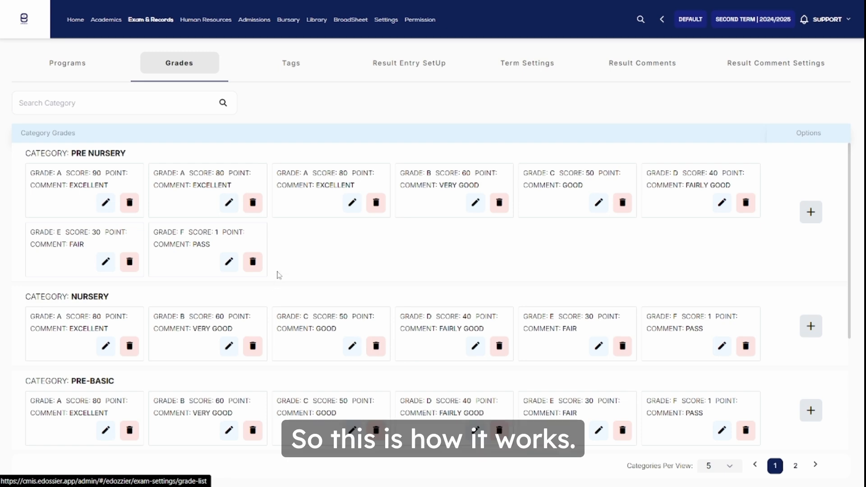
Open the setup of grade F in the Basic category, go through its score, grade and comment, and save it.
scroll(315, 268, "down", 4)
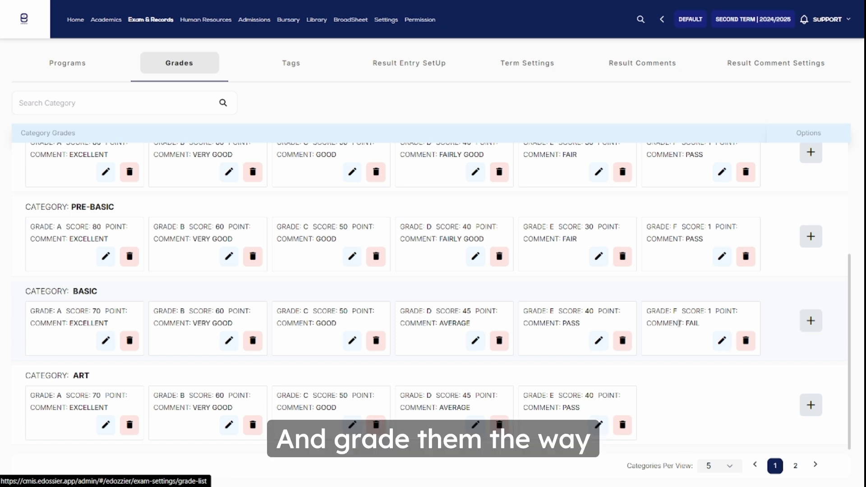
left_click(723, 342)
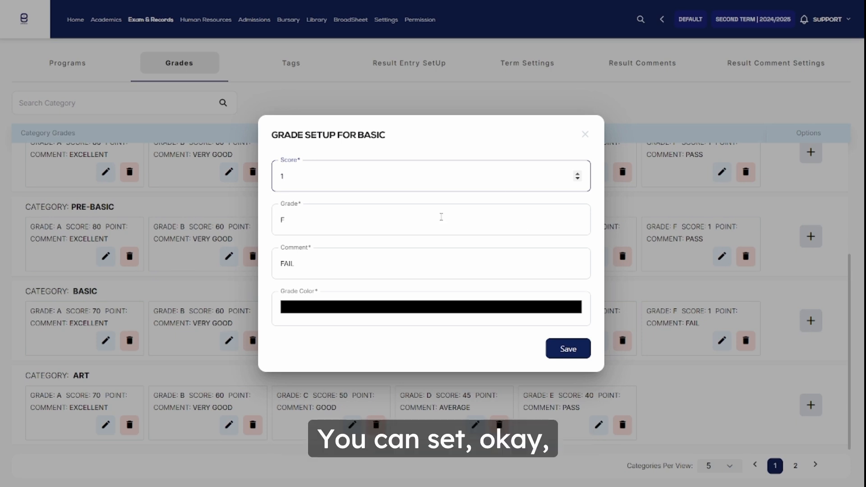
left_click(424, 229)
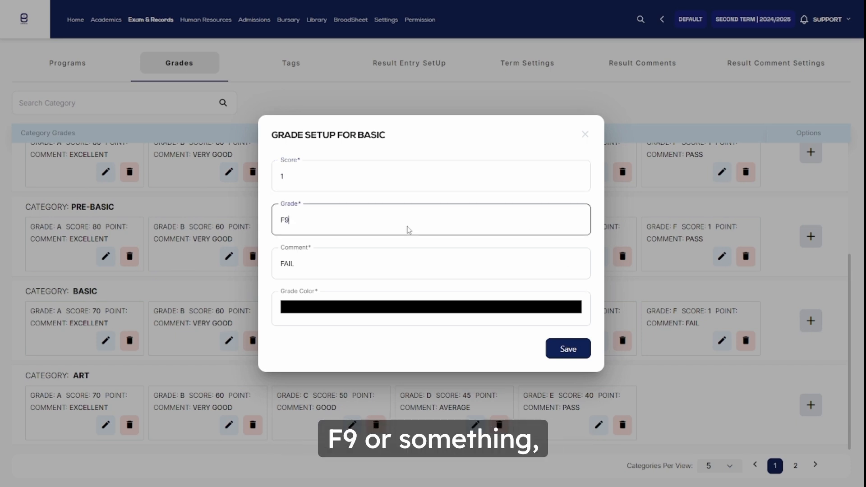
left_click(365, 264)
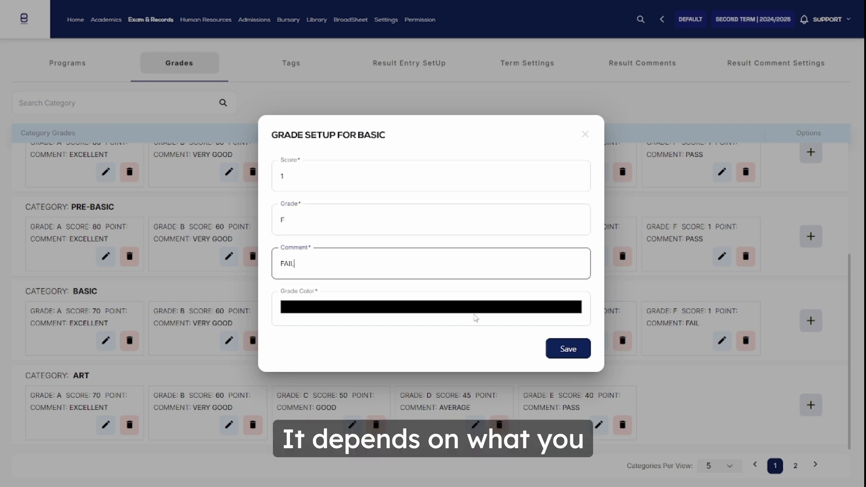
left_click(570, 355)
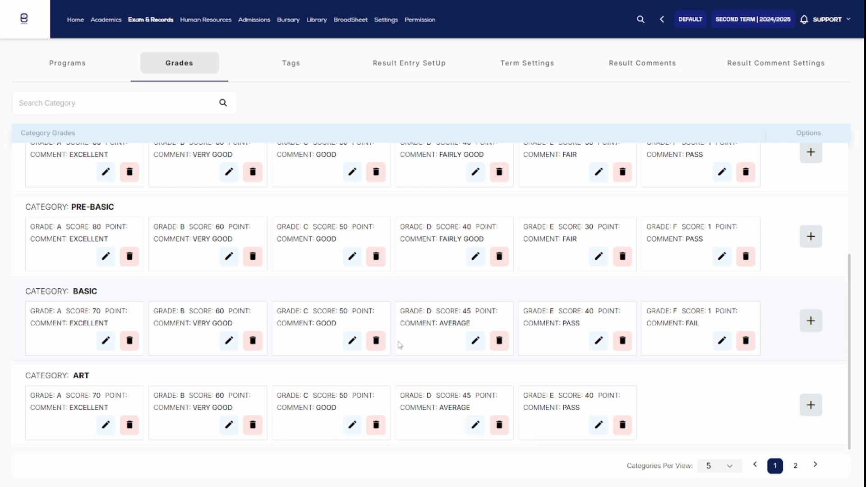
Try red and green grade colors for grade F of the Basic category, and close the setup without saving.
left_click(723, 341)
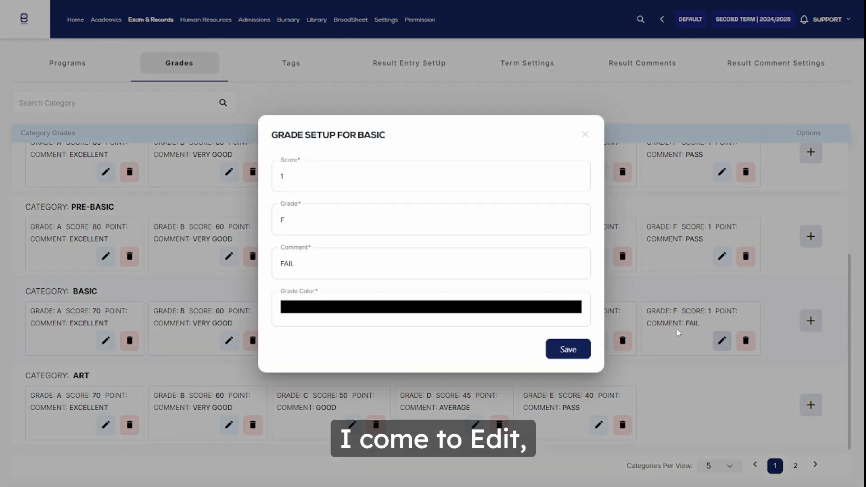
left_click(408, 307)
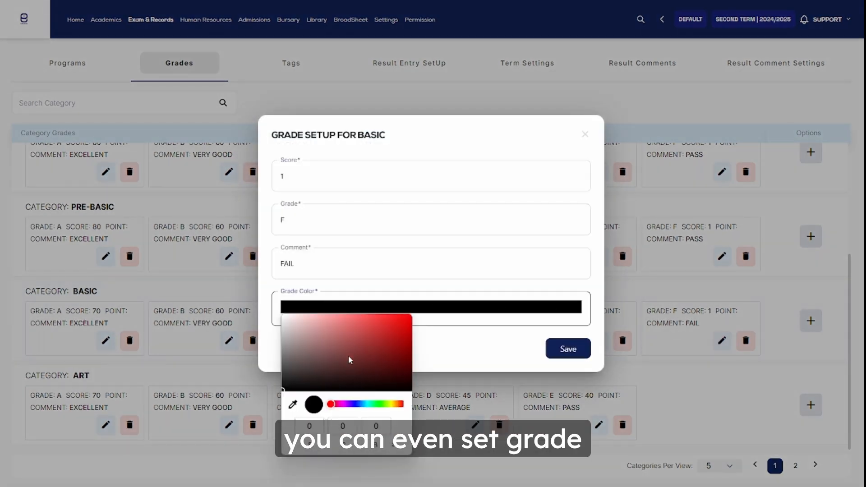
left_click(361, 329)
left_click(361, 354)
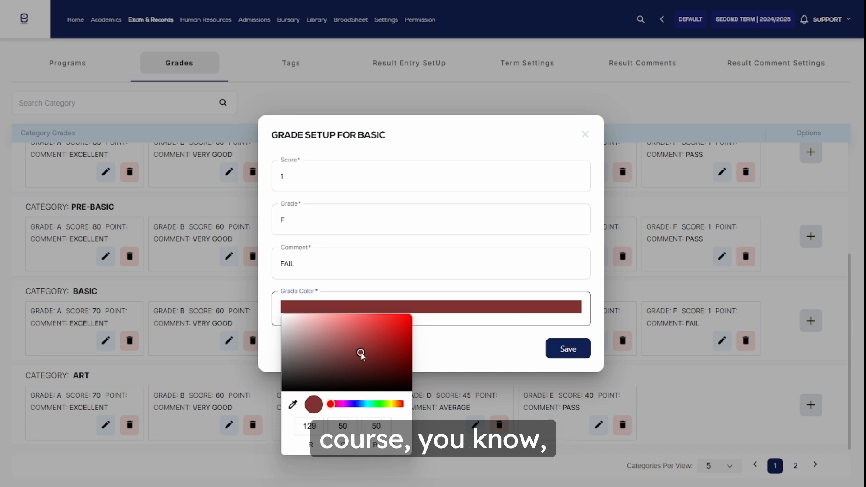
left_click_drag(361, 354, 397, 331)
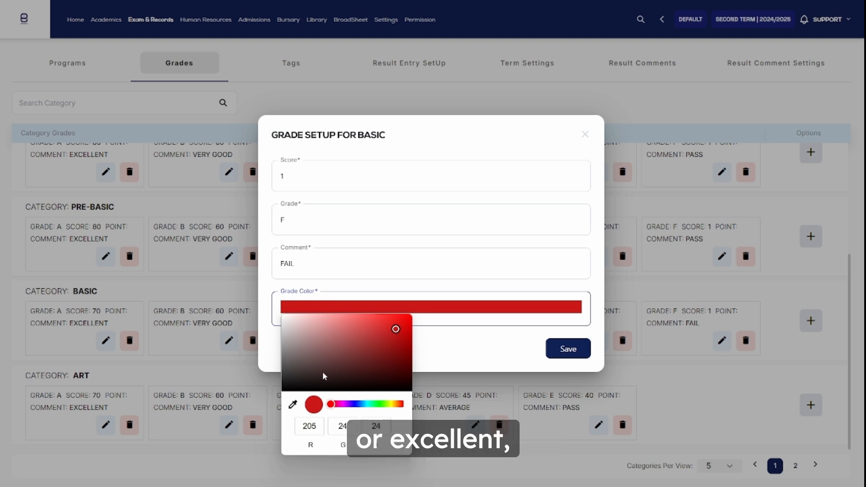
left_click_drag(333, 406, 378, 409)
left_click_drag(386, 347, 389, 333)
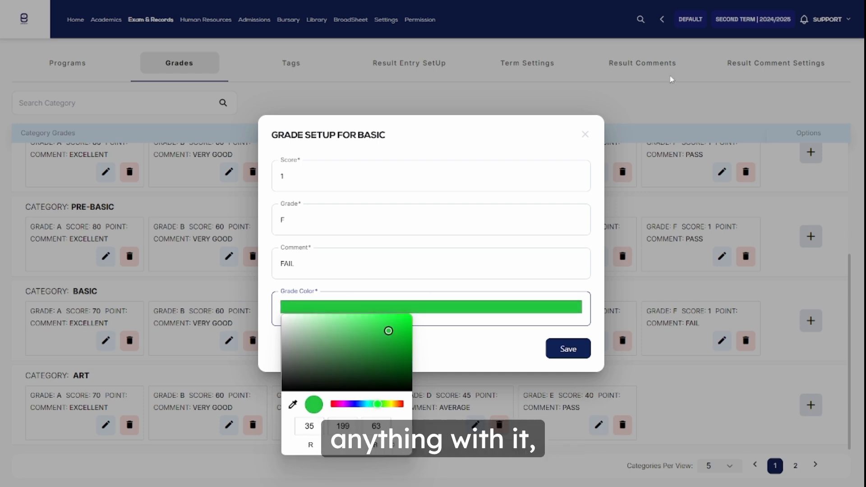
left_click(586, 135)
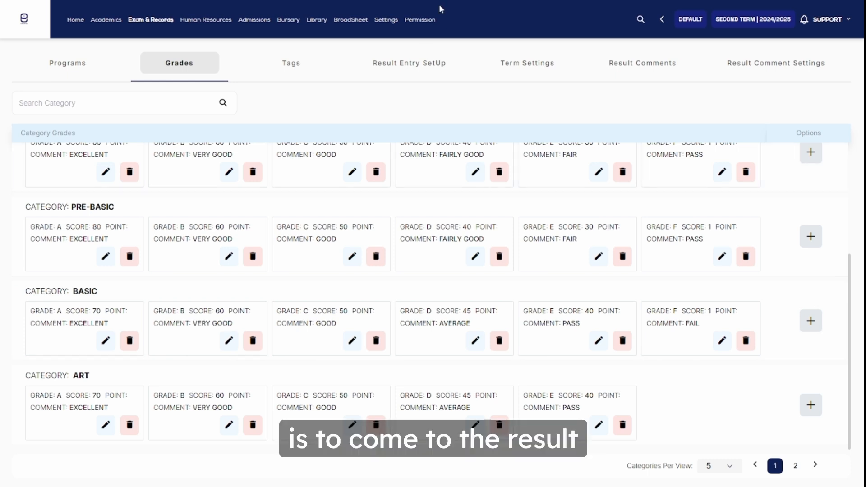
Open the result entry setup and examine the name, value and column choices of the CA1 component.
left_click(401, 71)
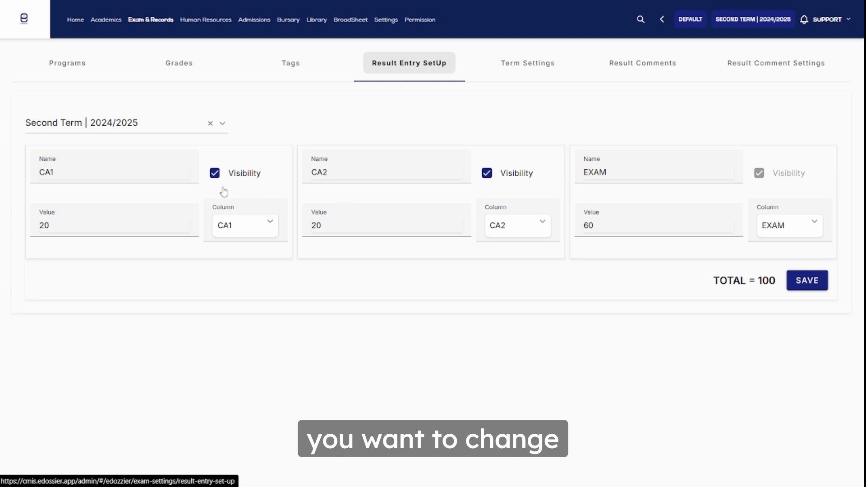
left_click(82, 169)
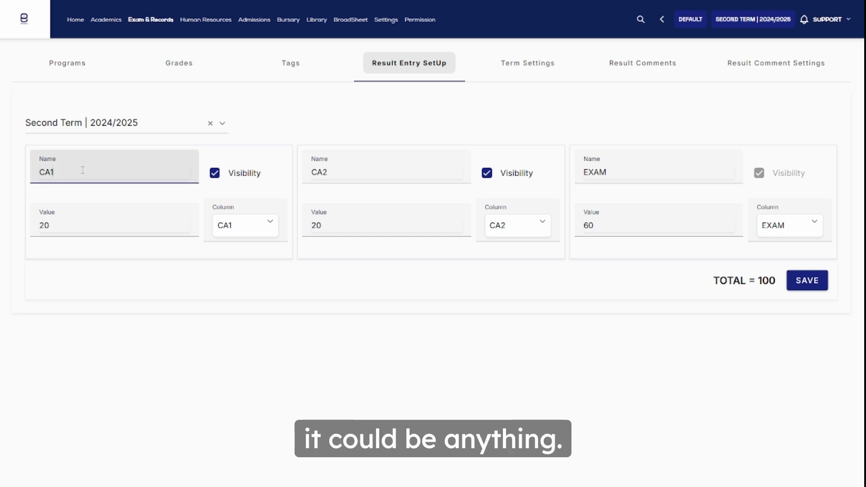
left_click_drag(73, 170, 37, 173)
left_click(57, 224)
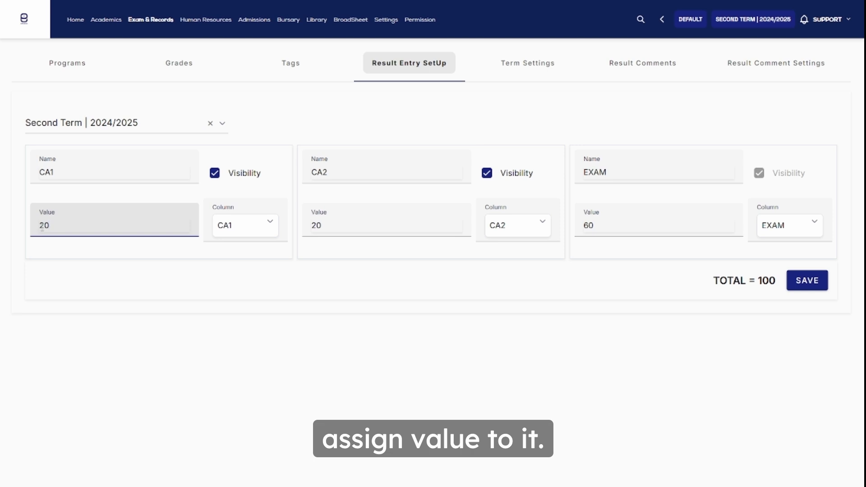
left_click_drag(58, 228, 39, 237)
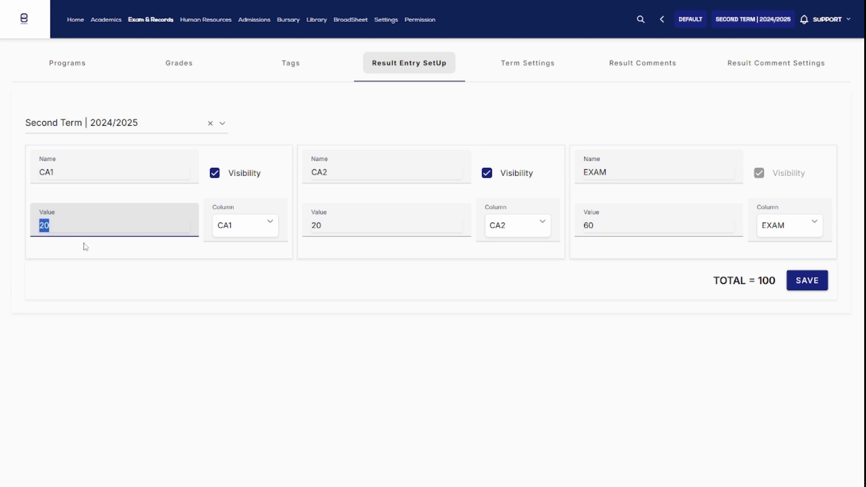
left_click(233, 228)
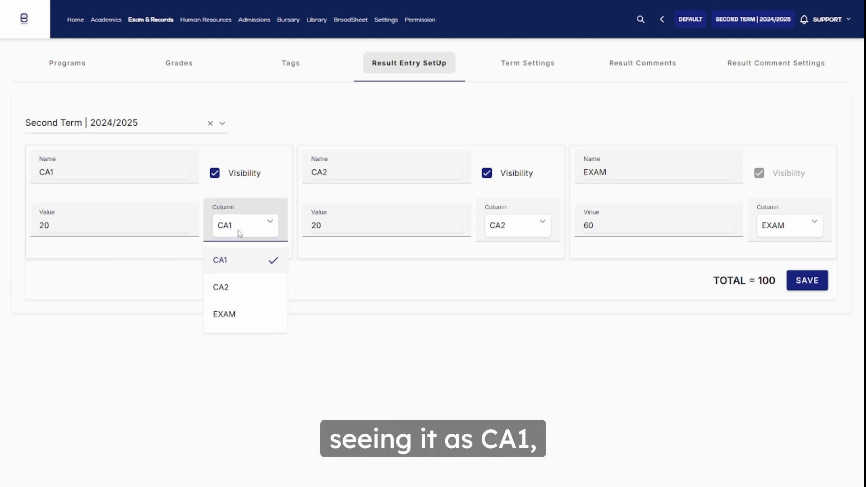
left_click(233, 263)
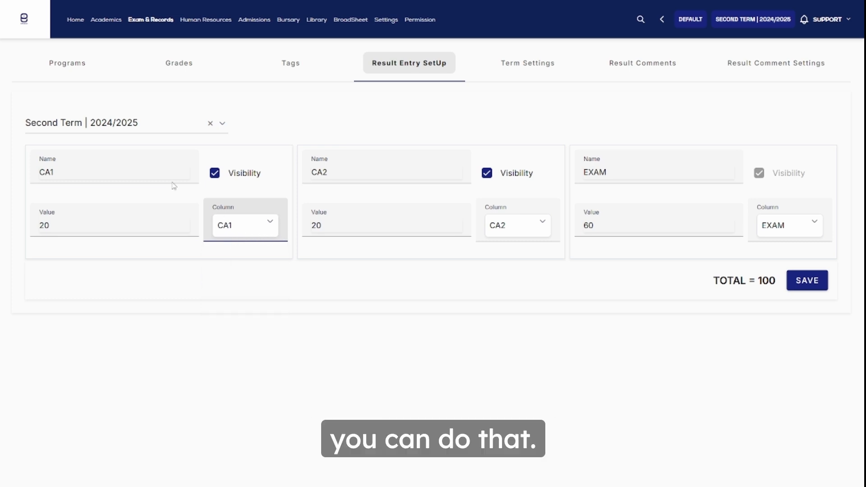
left_click_drag(70, 173, 39, 178)
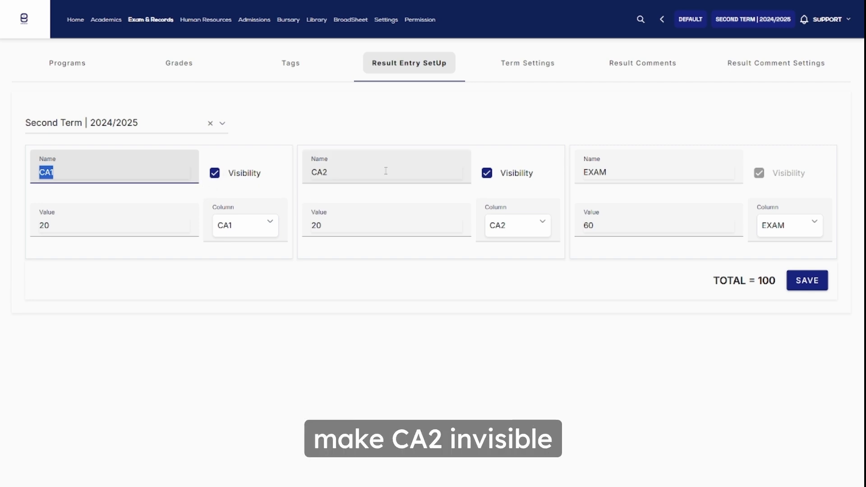
Turn off the visibility of CA2, set the CA1 value to 40, and save the Second Term 2024/2025 result entry setup.
left_click(488, 174)
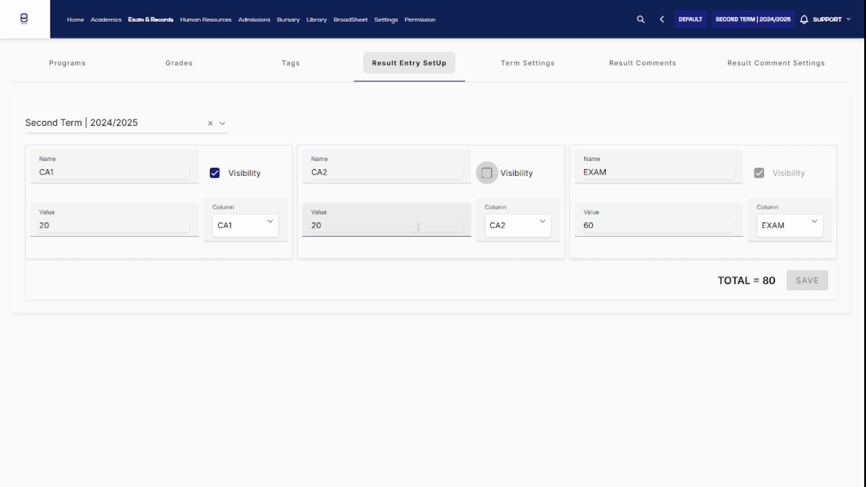
left_click(73, 226)
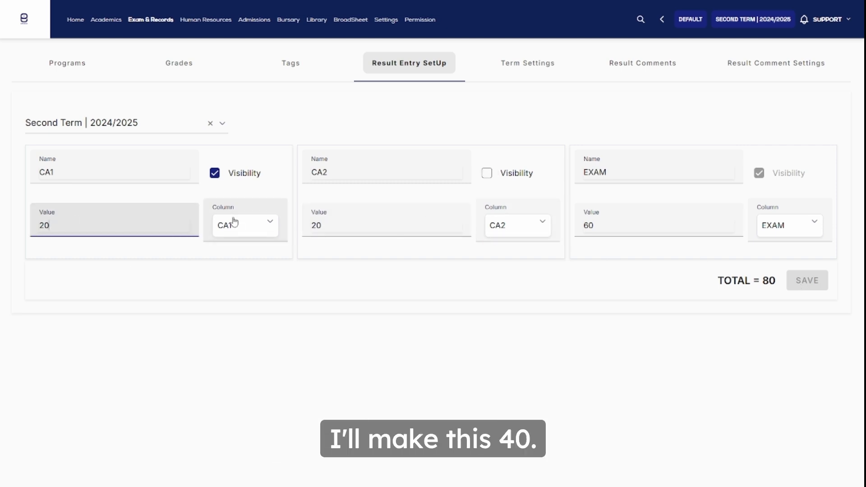
key("BackSpace")
key("BackSpace")
type("40")
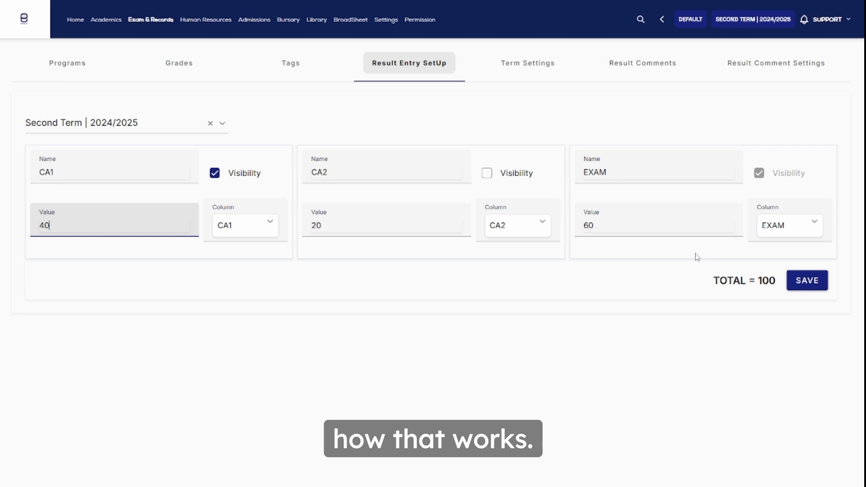
key("BackSpace")
key("BackSpace")
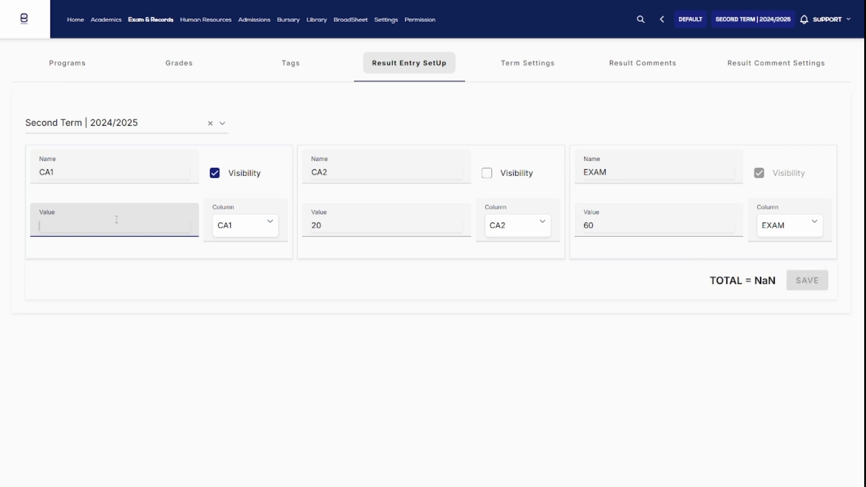
type("40")
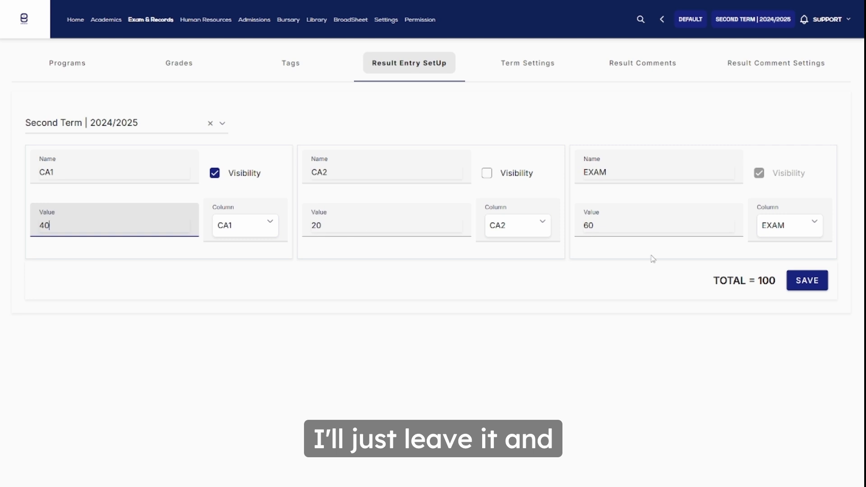
left_click(807, 281)
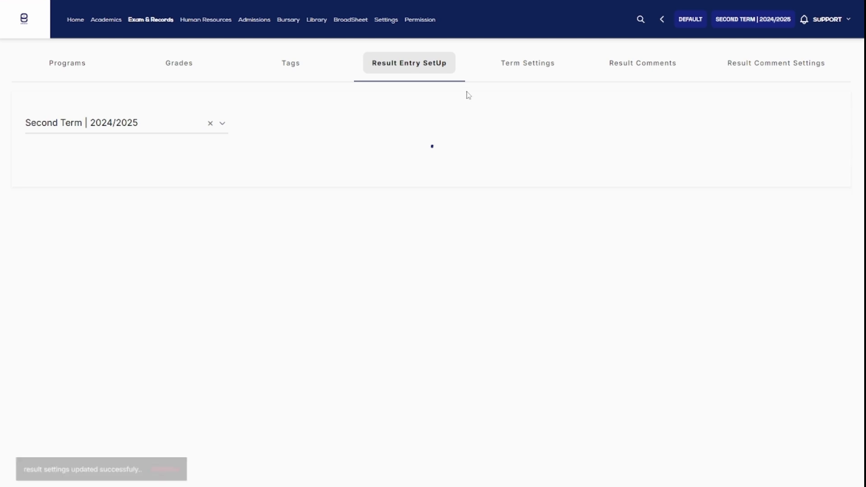
In the term settings, set the weight values to 20 for term 1, 30 for term 2 and 50 for term 3.
left_click(519, 67)
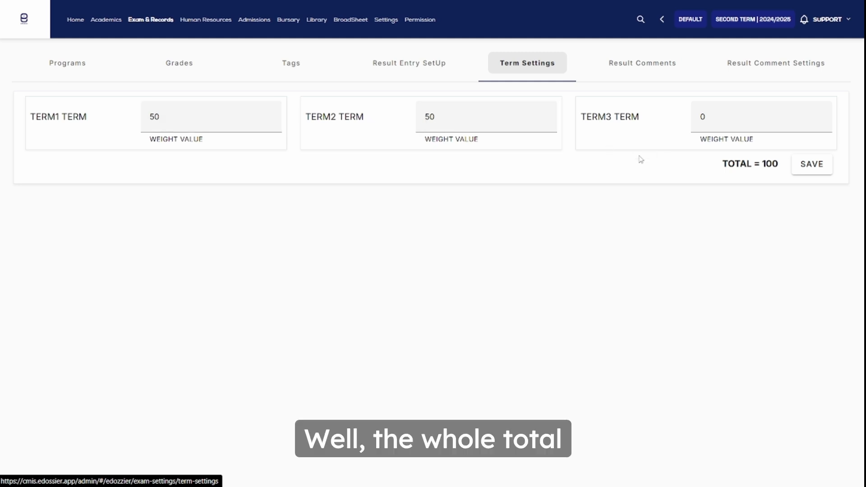
left_click(178, 117)
key("BackSpace")
key("BackSpace")
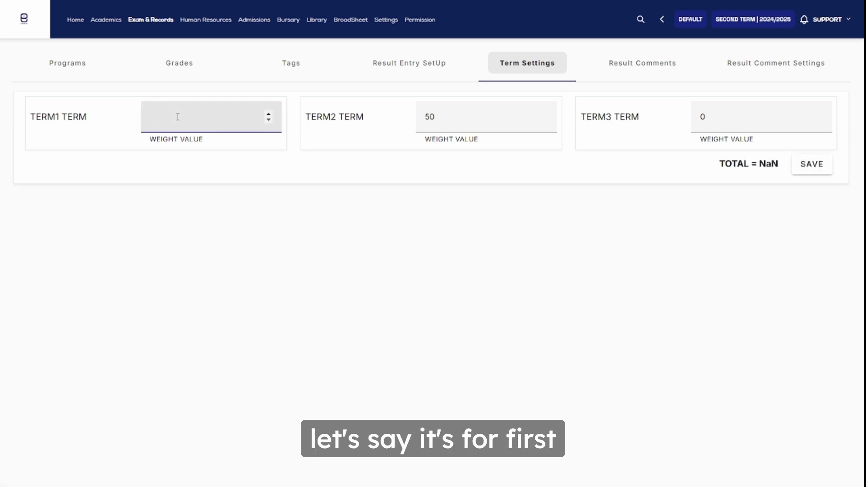
type("20")
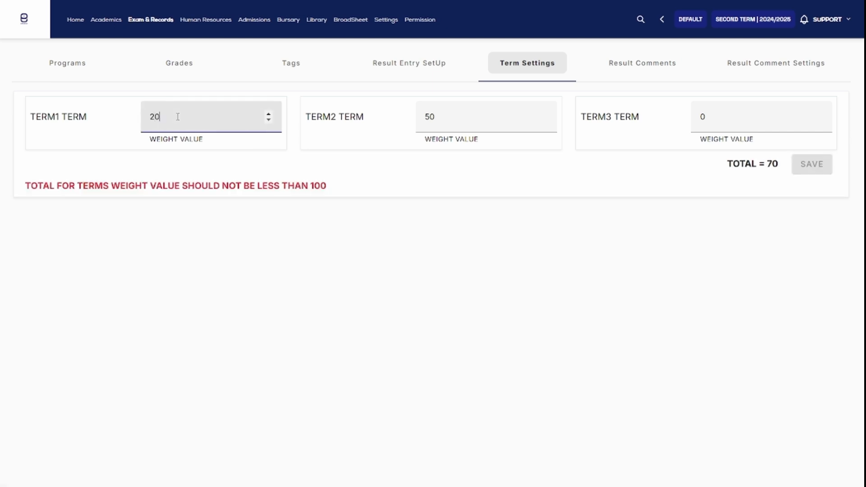
key("Tab")
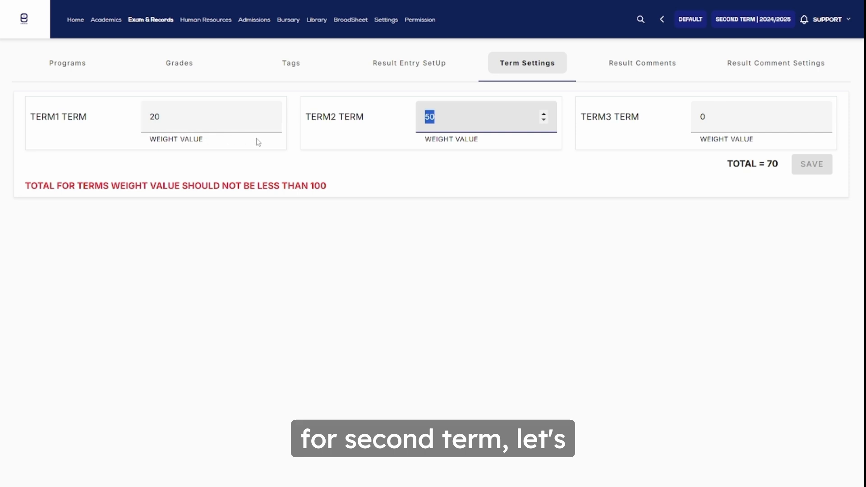
type("30")
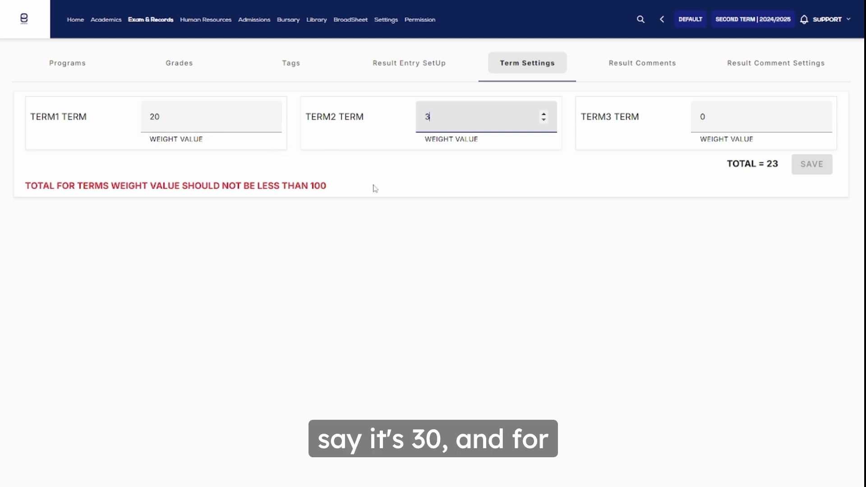
left_click(736, 128)
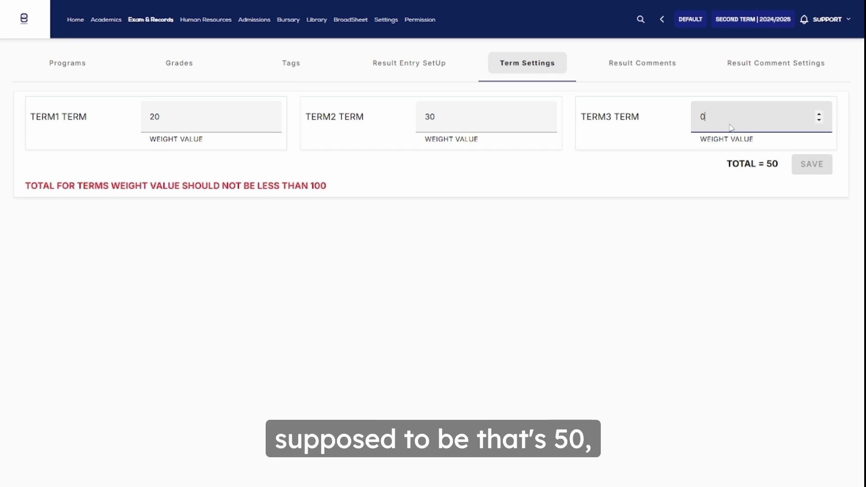
key("BackSpace")
type("50")
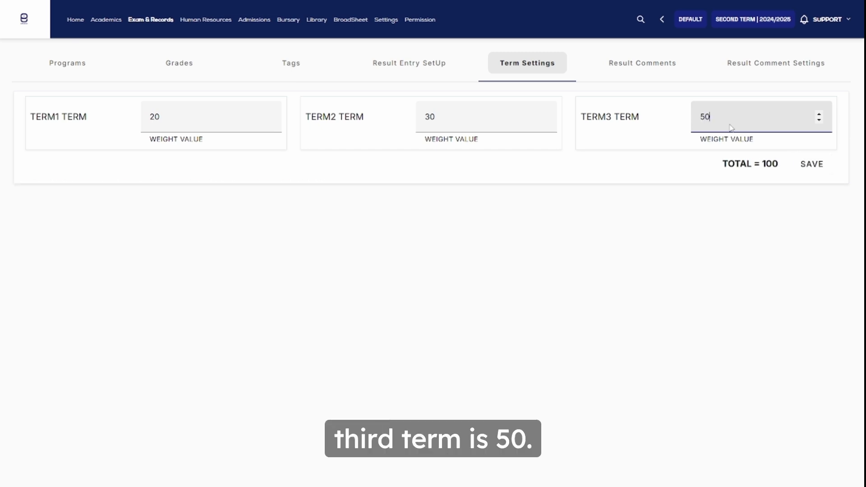